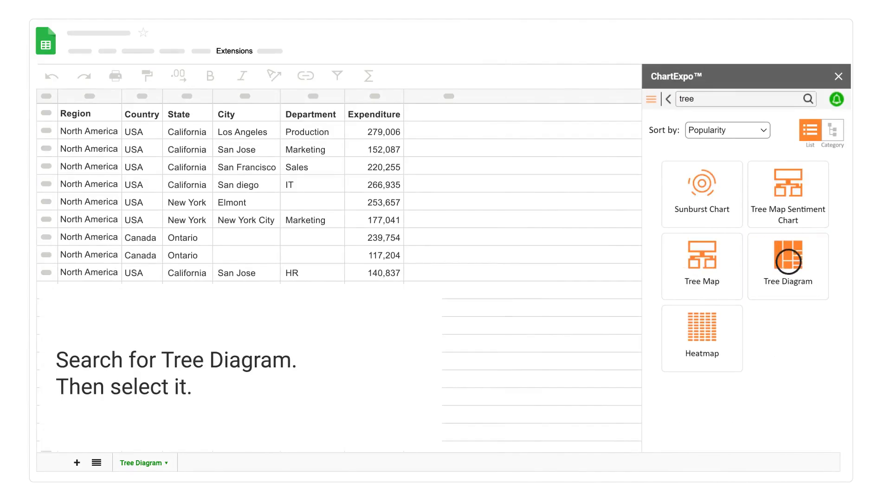
# Choose the Tree Diagram chart and set its data source to the Tree Diagram sheet with Expenditure as the metric
pyautogui.click(788, 261)
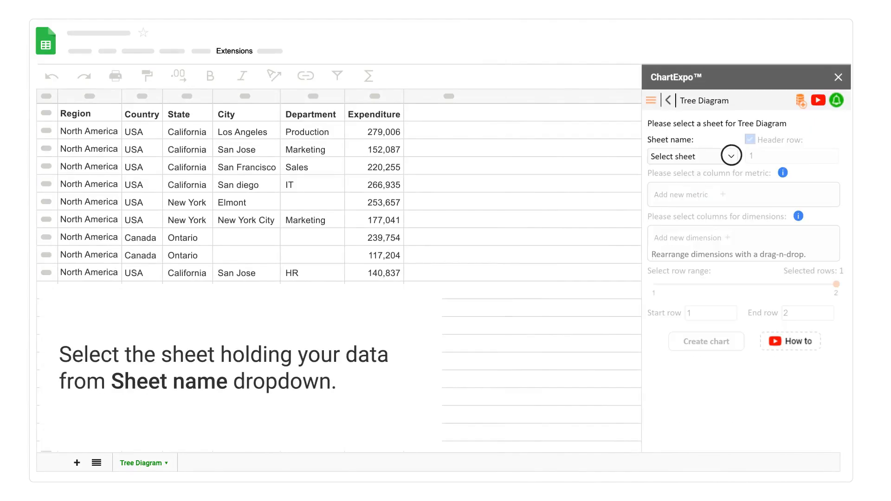
pyautogui.click(731, 156)
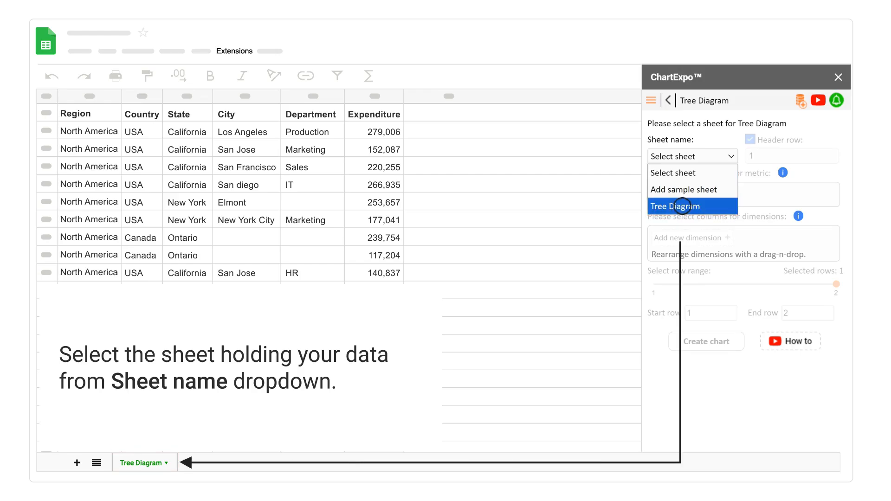
pyautogui.click(682, 206)
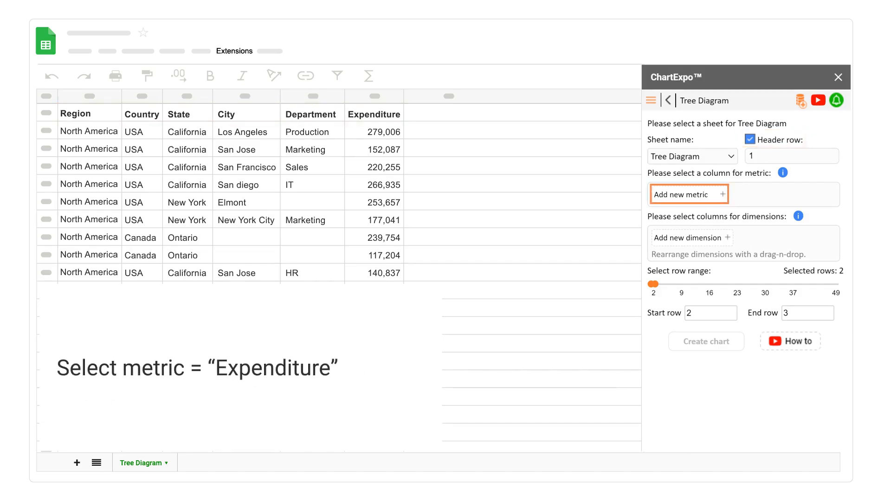
pyautogui.click(722, 194)
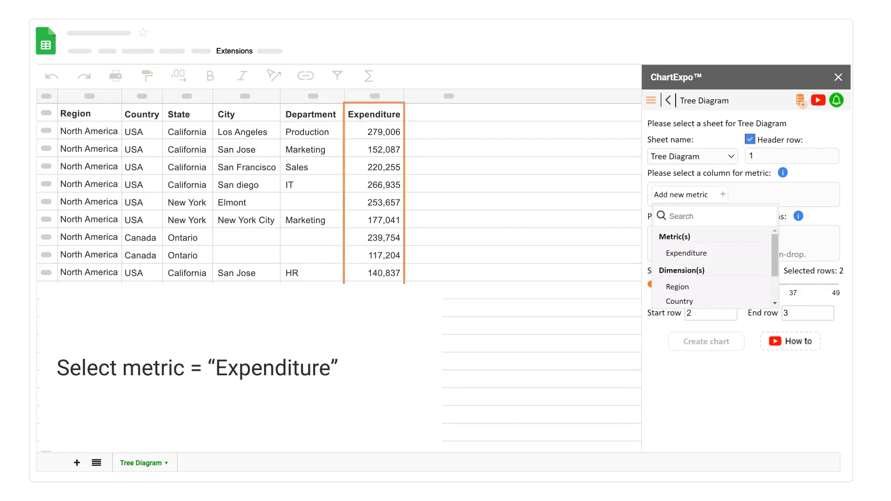
pyautogui.click(686, 253)
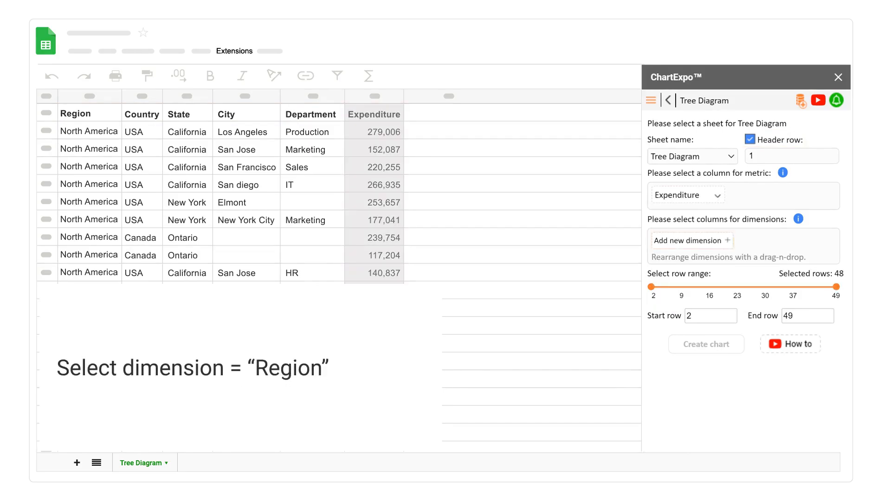
# Add Region, Country, State, City and Department, in that order, as the chart's dimensions
pyautogui.click(727, 240)
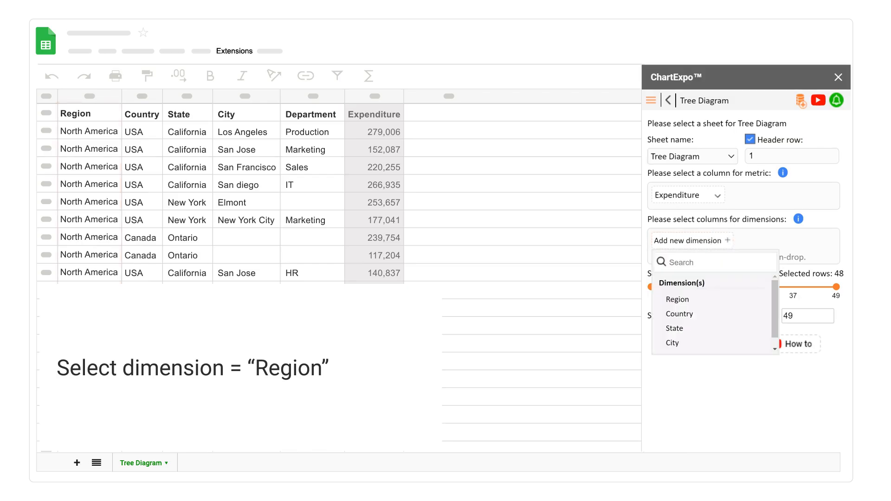
pyautogui.click(678, 300)
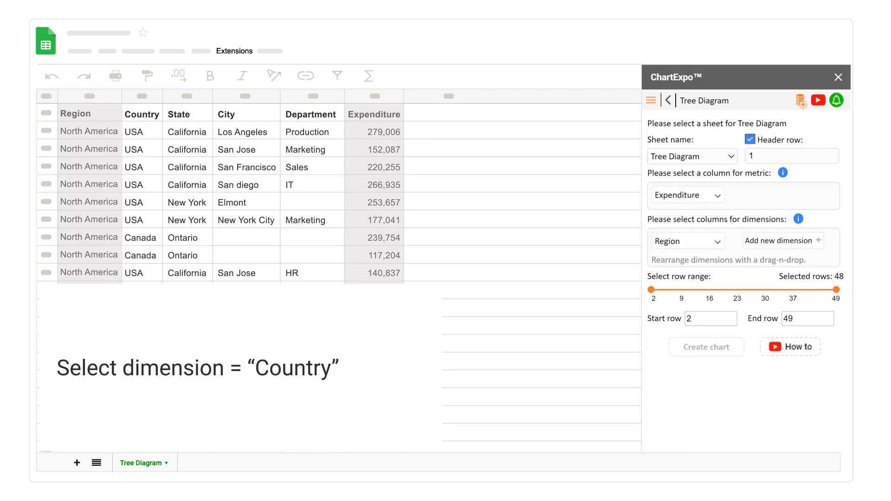
pyautogui.click(818, 240)
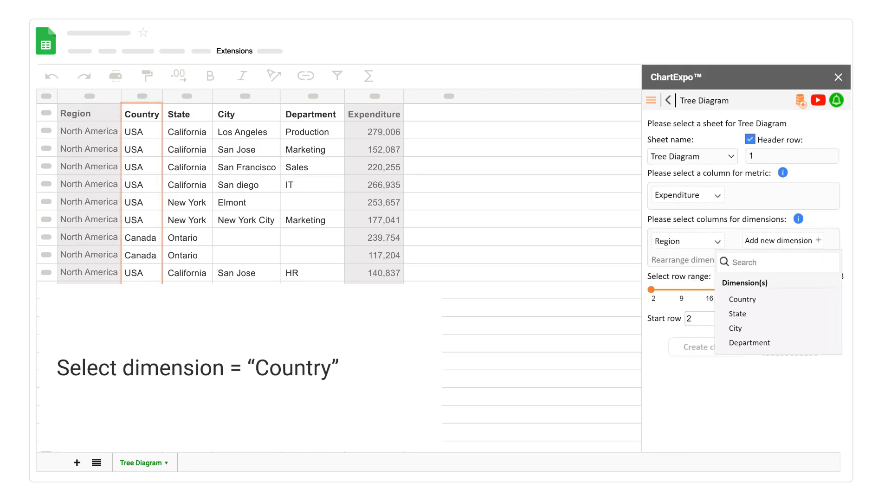
pyautogui.click(741, 299)
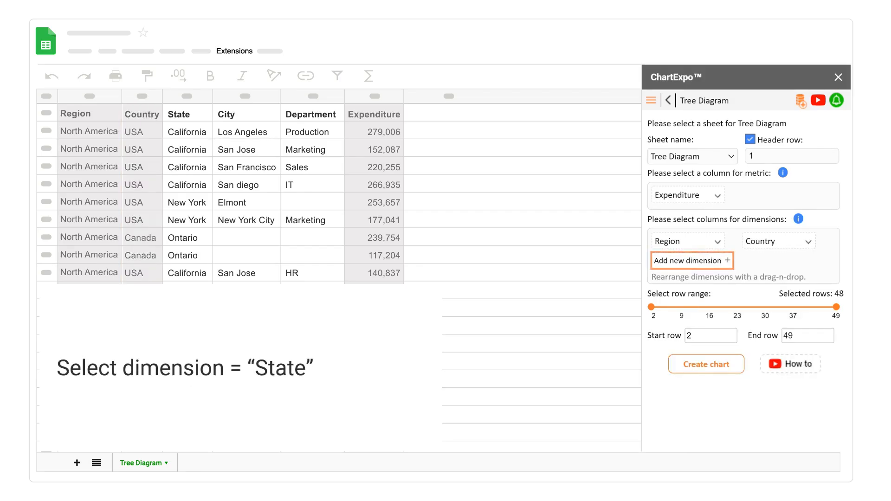
pyautogui.click(728, 260)
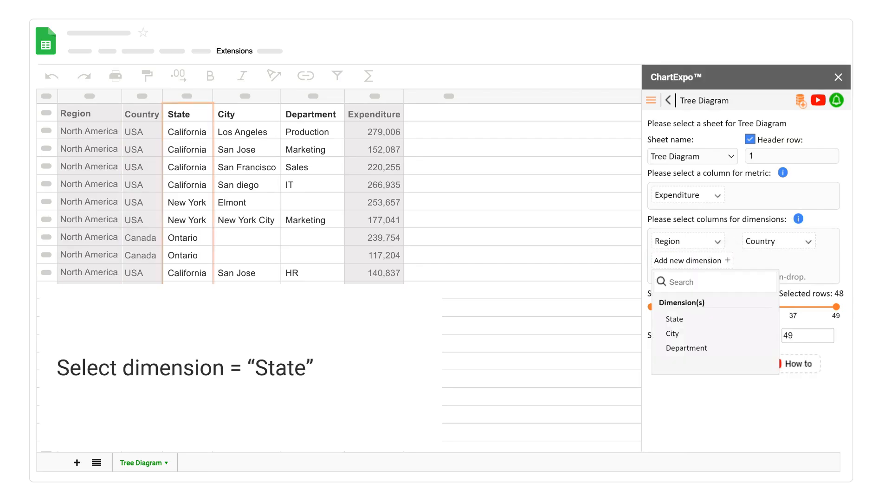
pyautogui.click(674, 319)
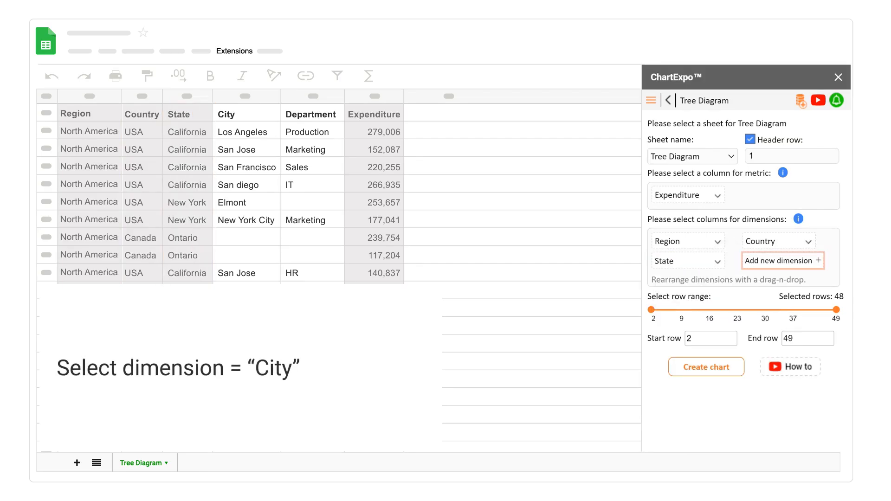
pyautogui.click(818, 260)
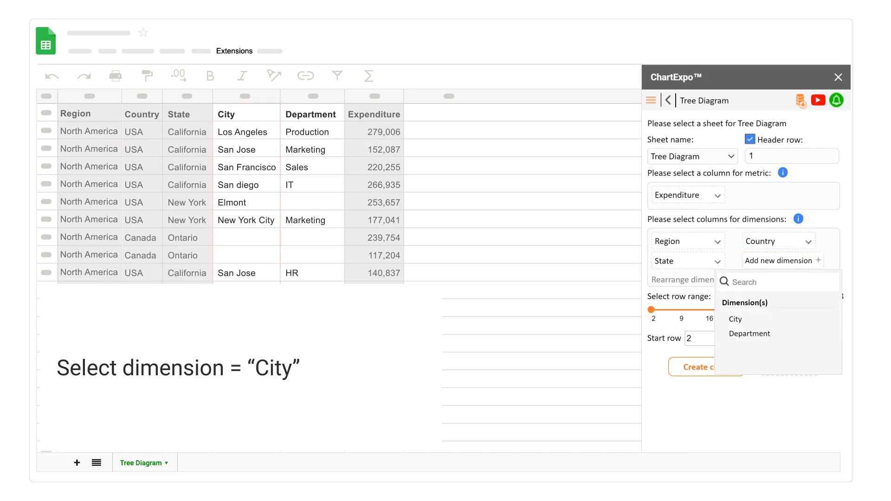
pyautogui.click(736, 318)
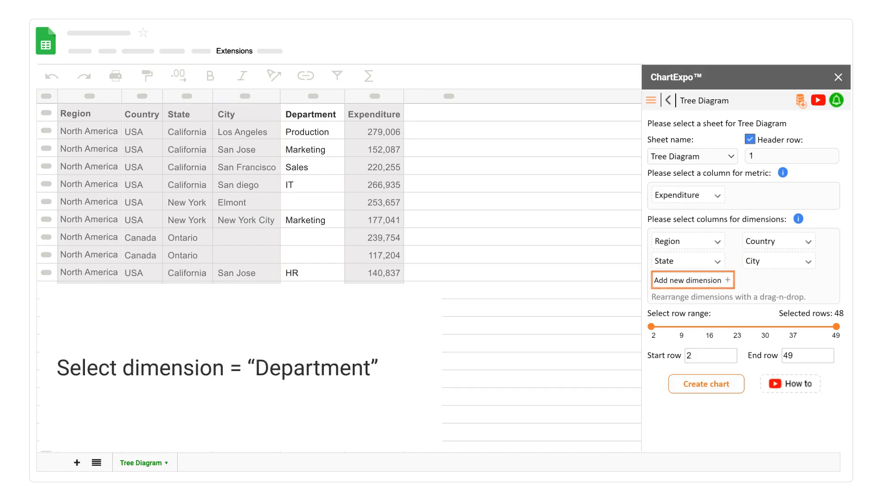
pyautogui.click(726, 280)
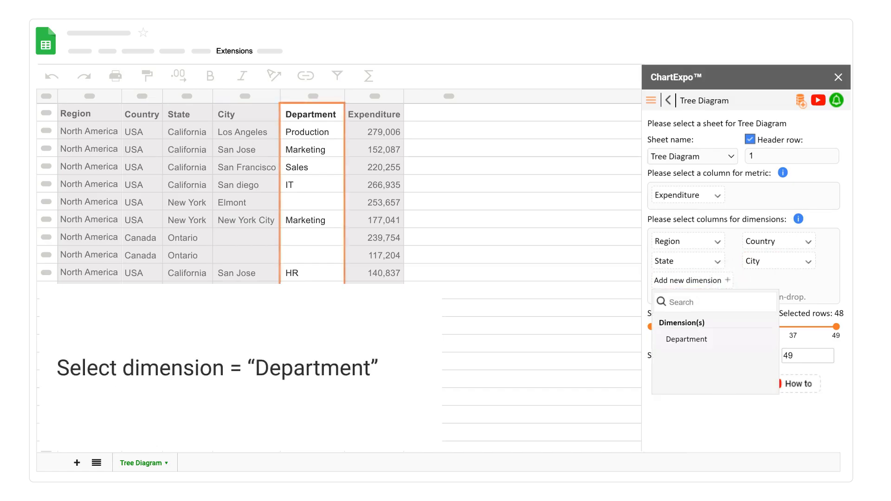
pyautogui.click(681, 339)
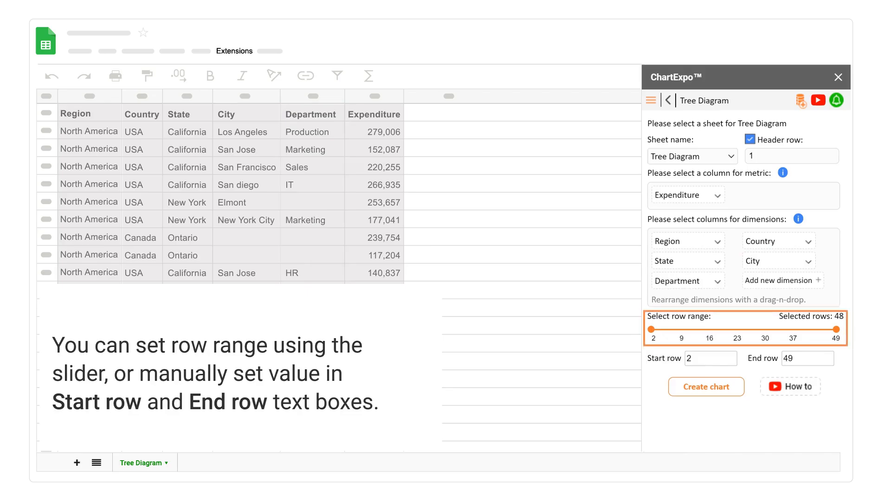
# Set the row range to rows 2 through 49 and create the chart
pyautogui.click(705, 329)
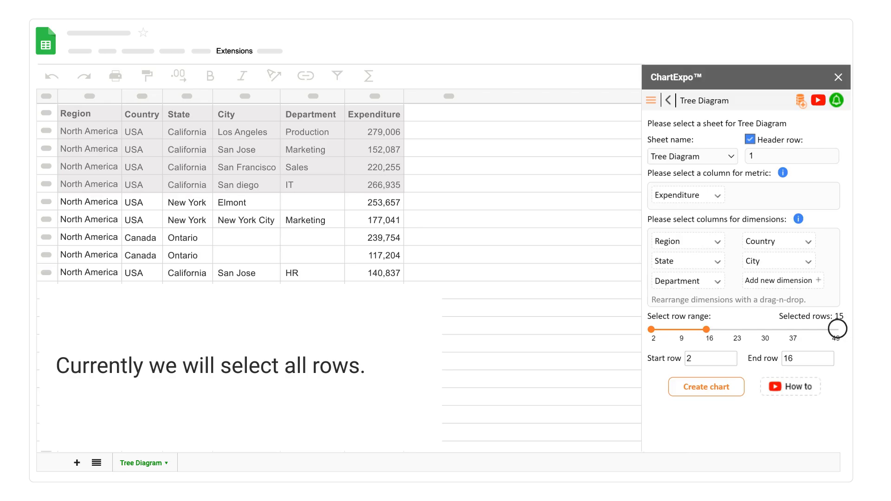
pyautogui.click(838, 329)
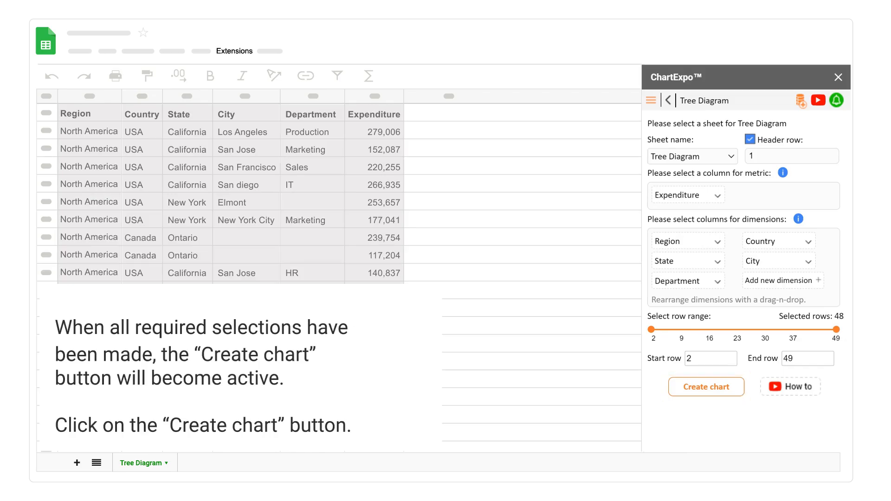
pyautogui.click(697, 383)
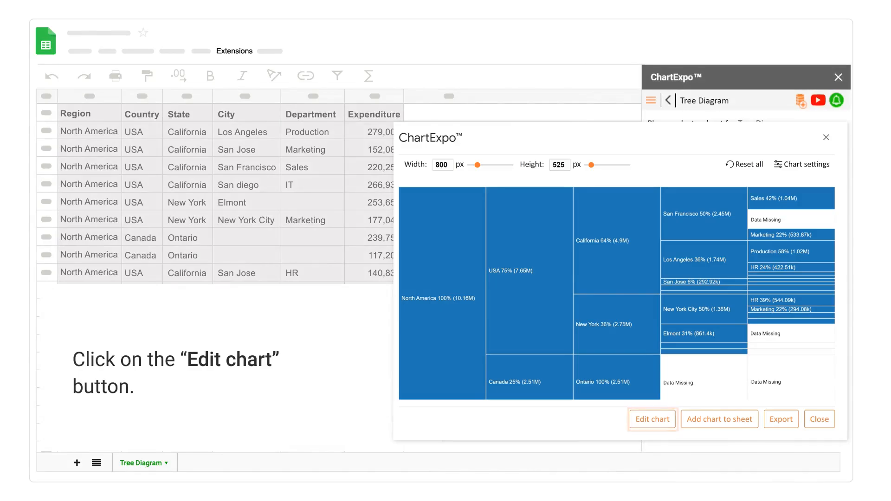
# Edit the chart to show a header whose first line reads "Spend Analysis", and apply it
pyautogui.click(652, 419)
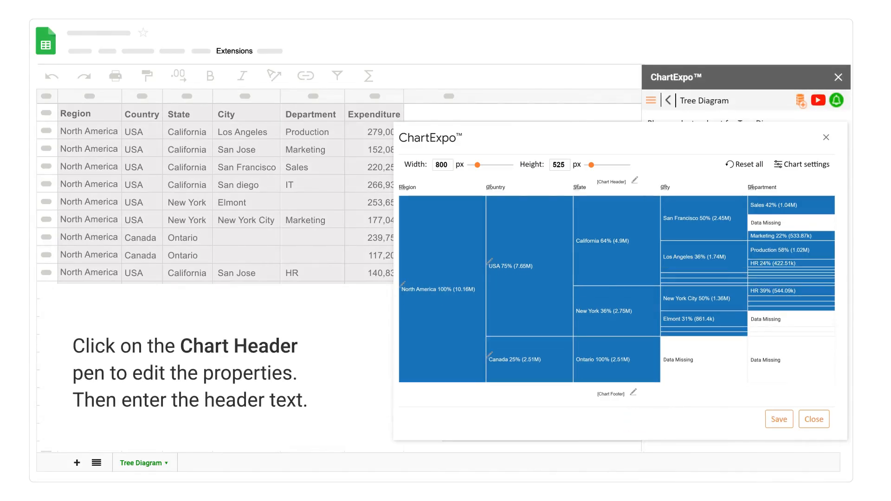
pyautogui.click(635, 180)
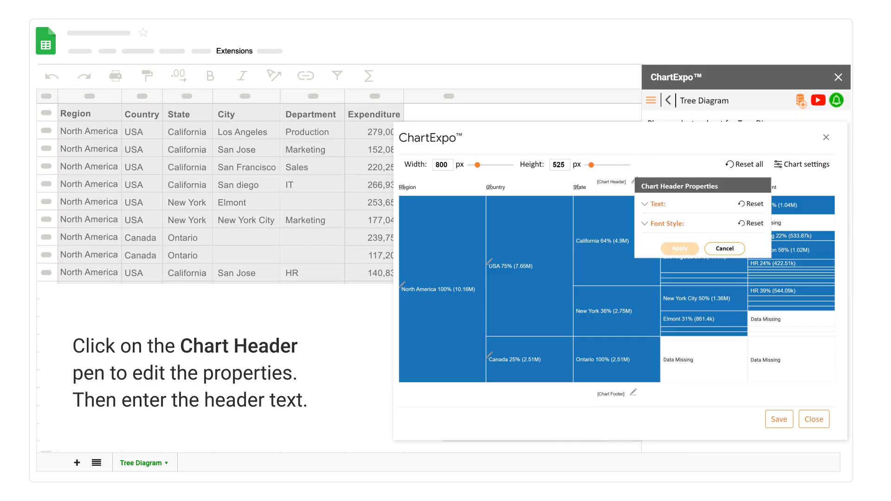
pyautogui.click(644, 205)
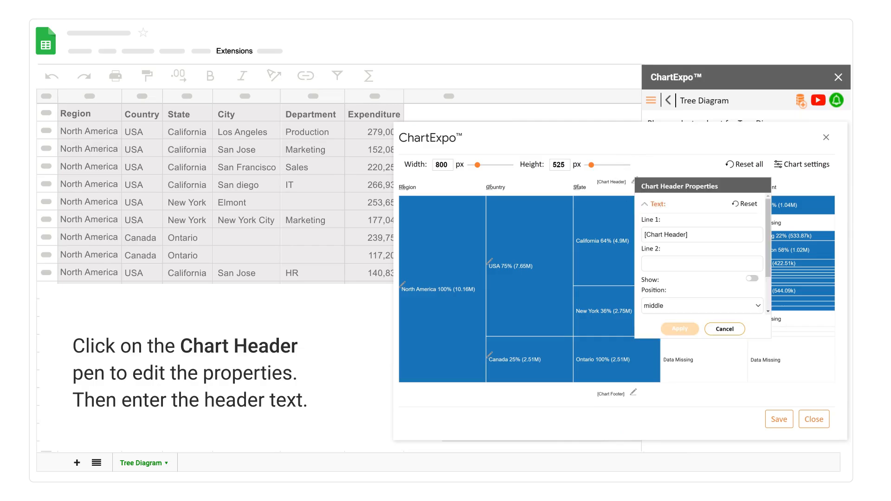
pyautogui.click(648, 235)
pyautogui.write('Spend Analysis')
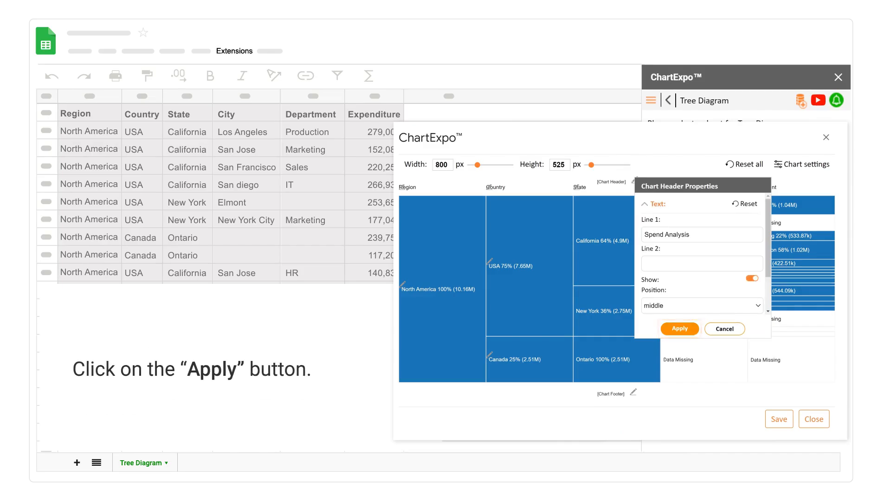
pyautogui.click(680, 329)
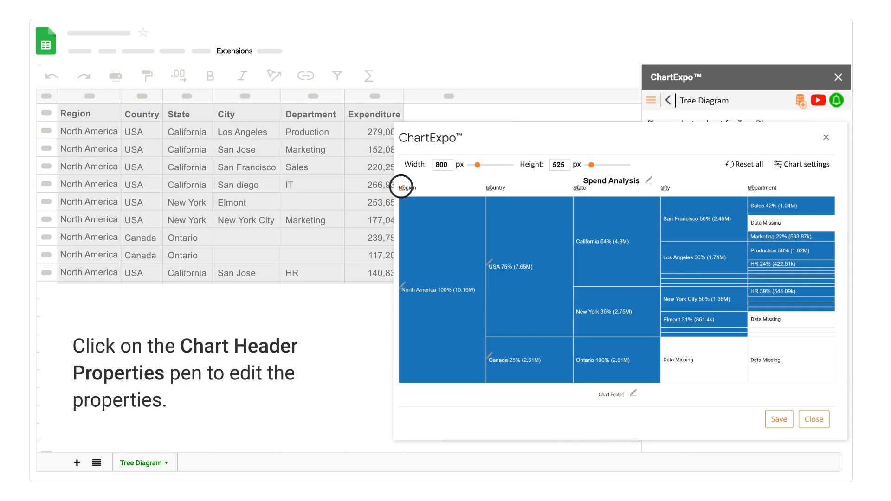
# Turn on the column header labels through the Region header's properties, set their position to Center, and apply
pyautogui.click(402, 188)
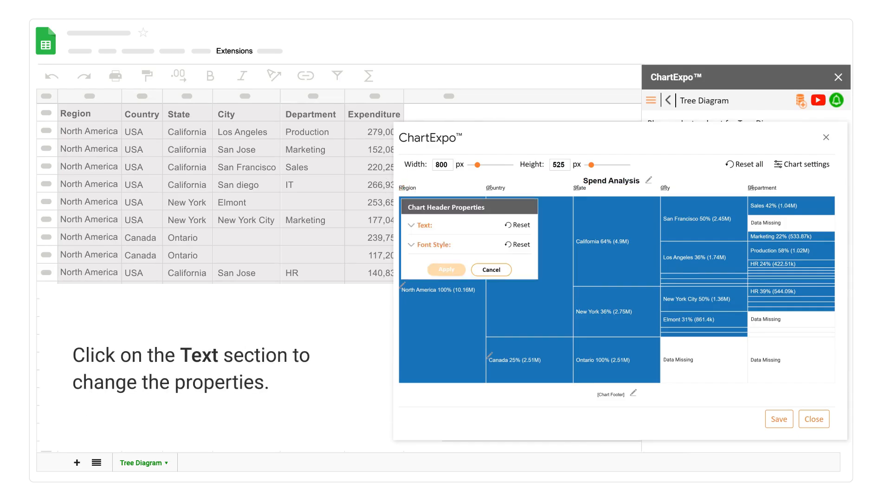
pyautogui.click(410, 225)
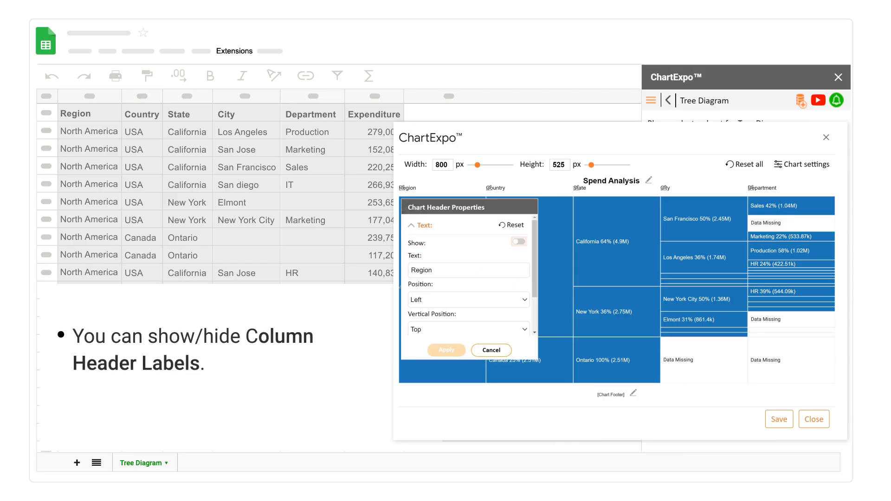
pyautogui.click(519, 242)
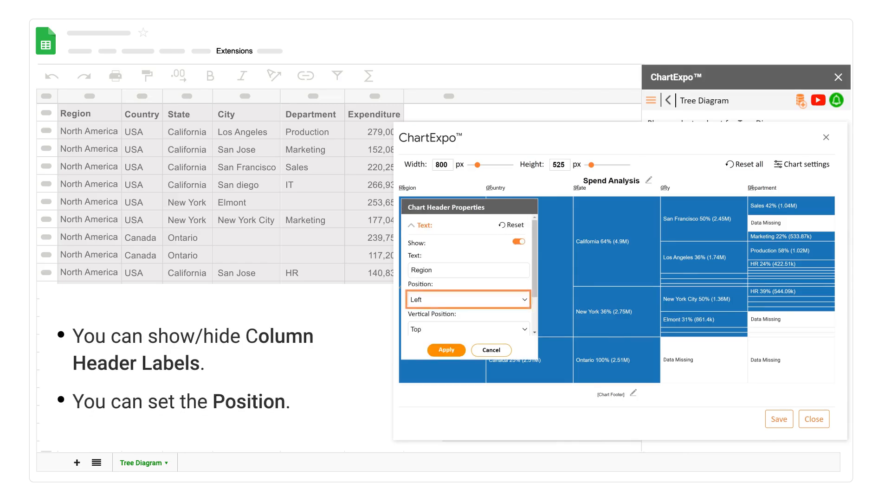
pyautogui.click(524, 299)
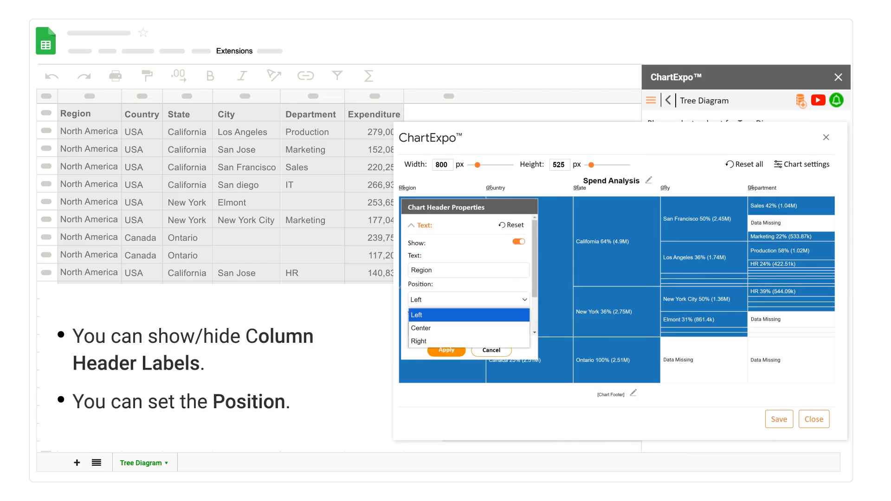
pyautogui.click(421, 328)
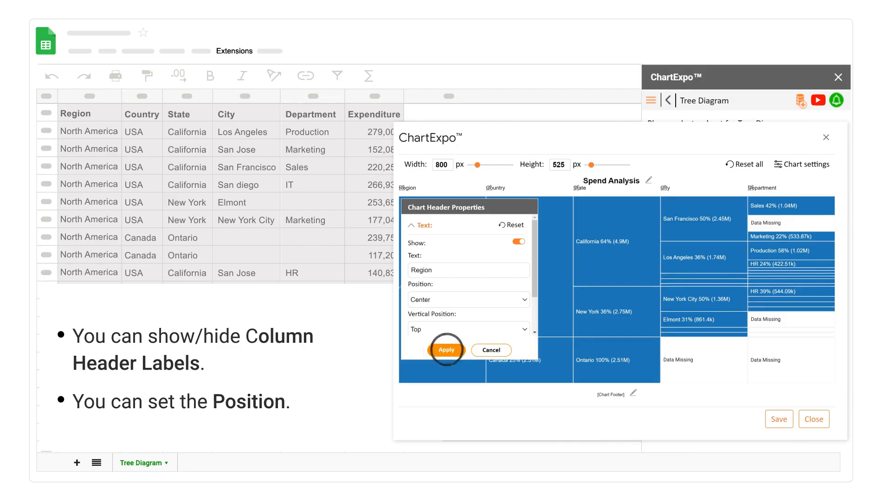
pyautogui.click(446, 350)
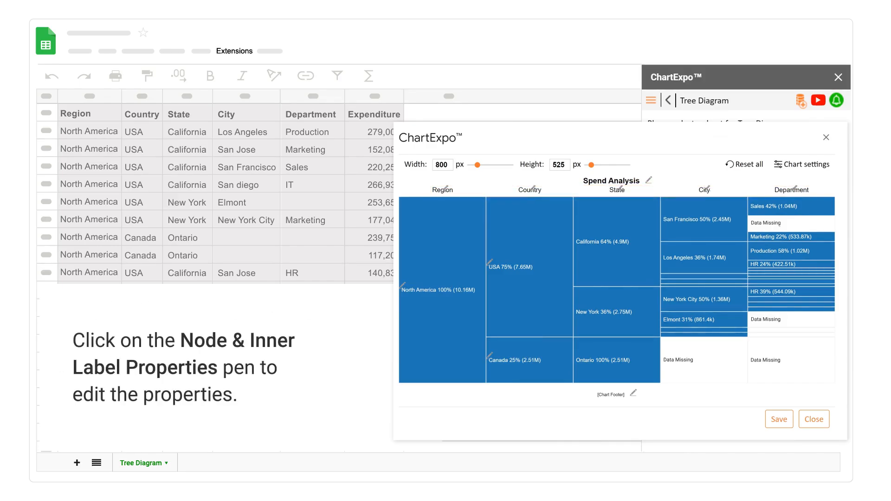
# Add "$" as the prefix of the node labels and apply it to all nodes
pyautogui.click(489, 260)
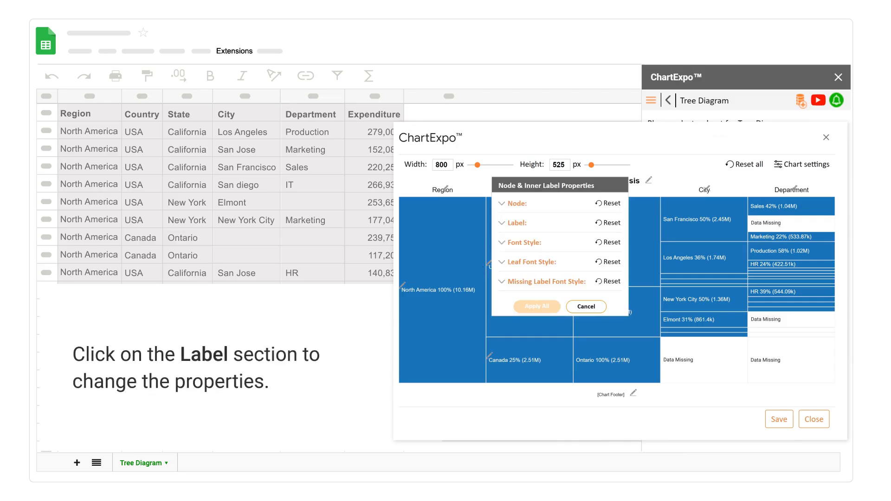
pyautogui.click(501, 223)
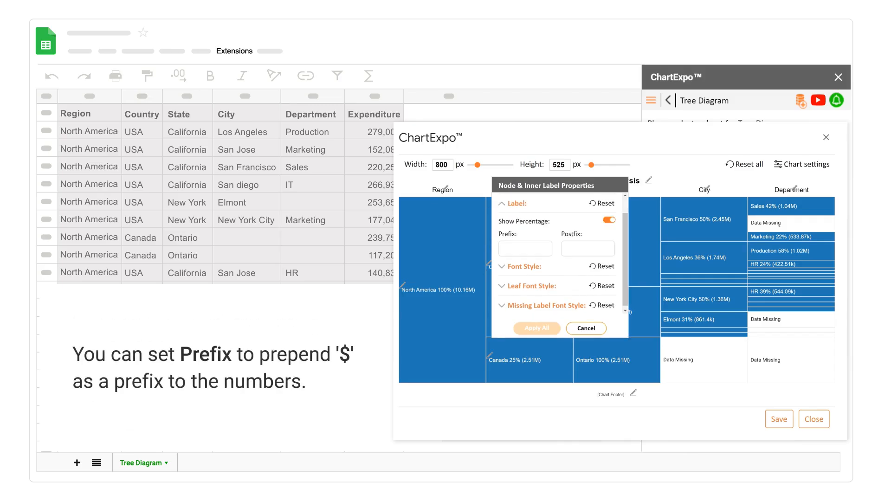
pyautogui.click(503, 248)
pyautogui.write('$')
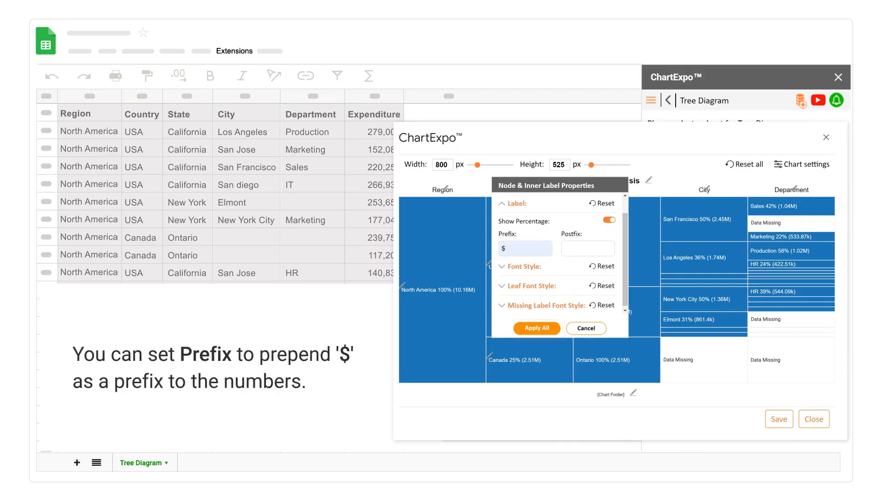
pyautogui.click(537, 328)
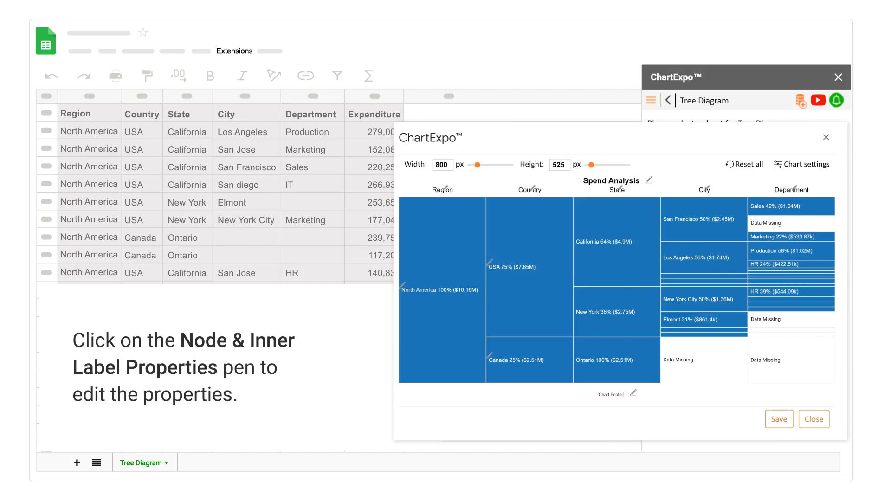
# Set the USA node's colour to #c24bfd, apply it to all, and save the chart changes
pyautogui.click(489, 261)
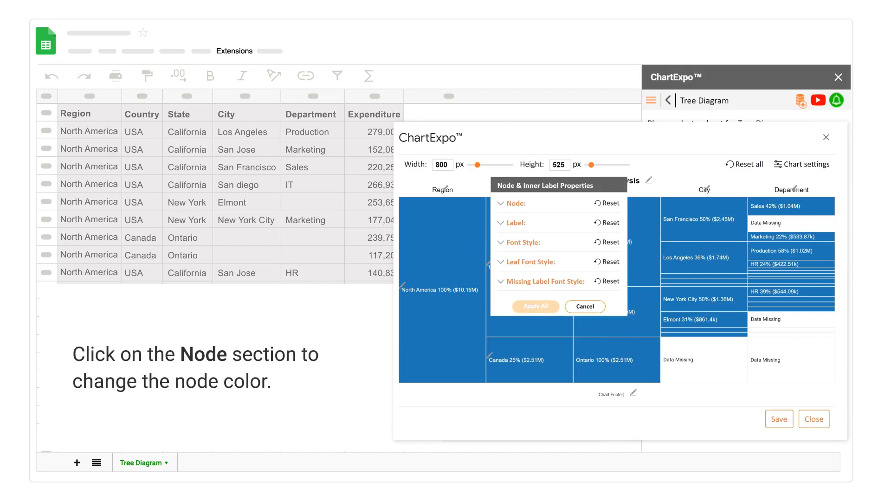
pyautogui.click(500, 204)
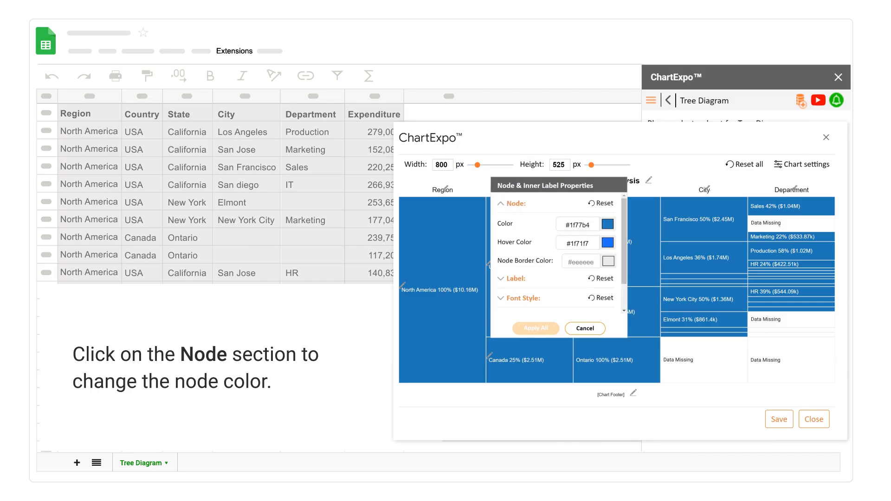
pyautogui.click(607, 223)
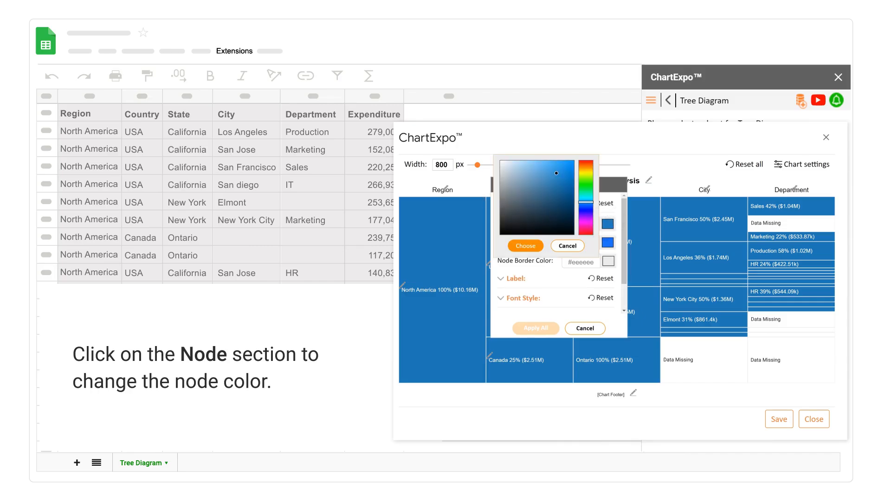
pyautogui.click(586, 218)
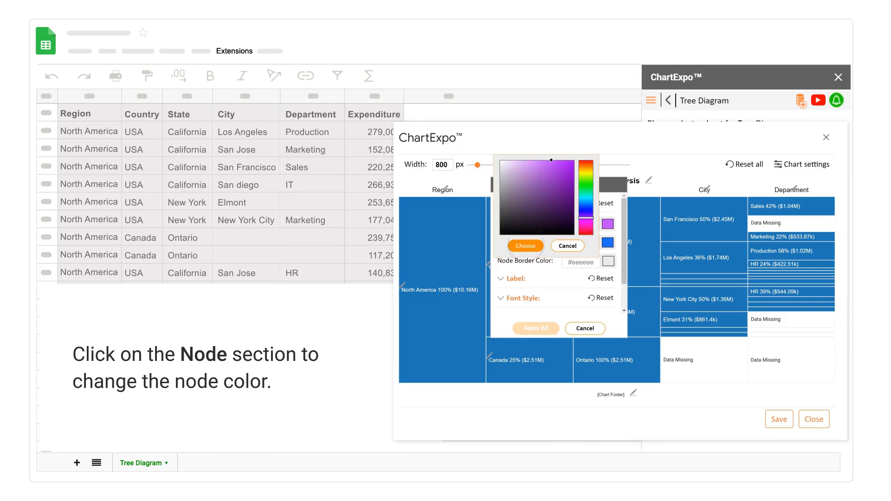
pyautogui.click(526, 246)
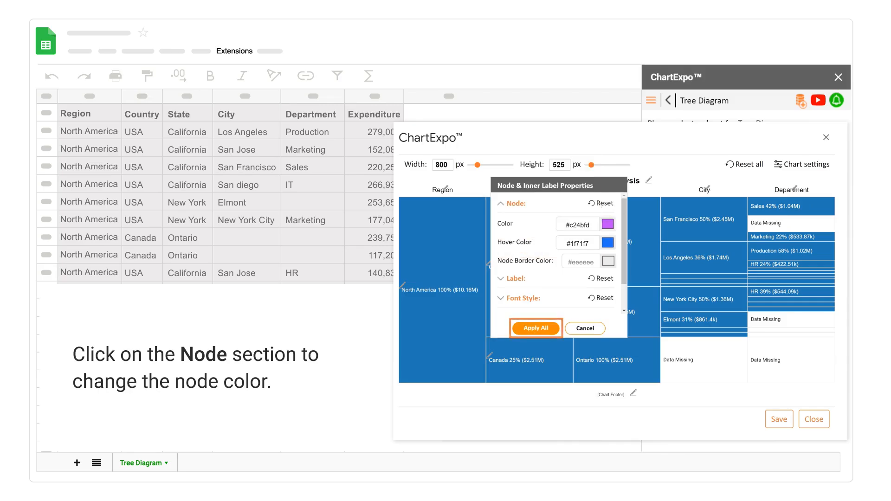
pyautogui.click(537, 328)
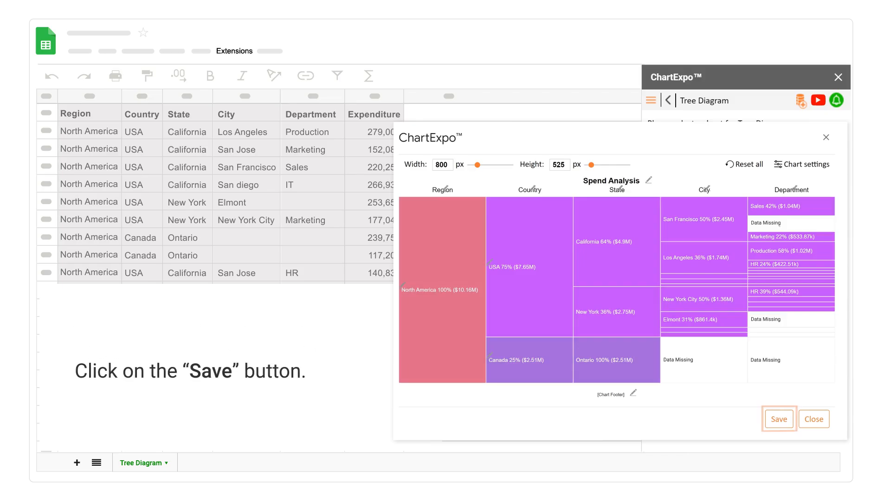
pyautogui.click(780, 419)
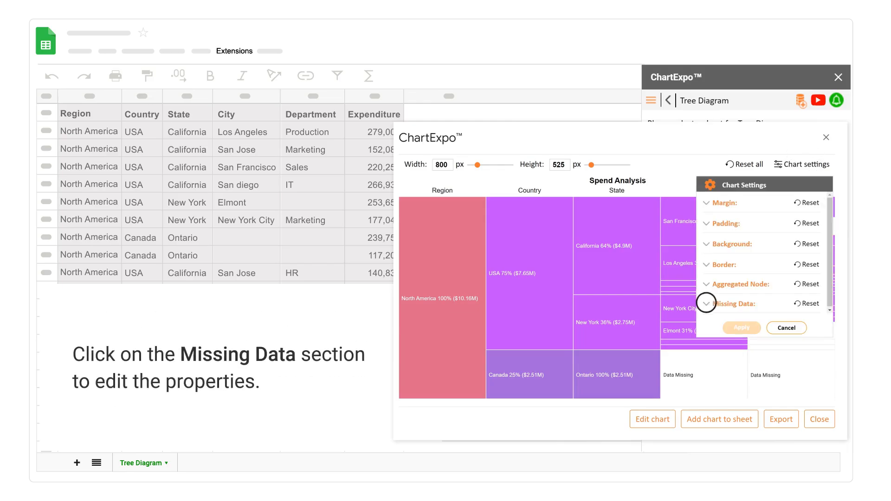
# Turn off the display of the Missing Data text in the chart settings and apply it
pyautogui.click(706, 303)
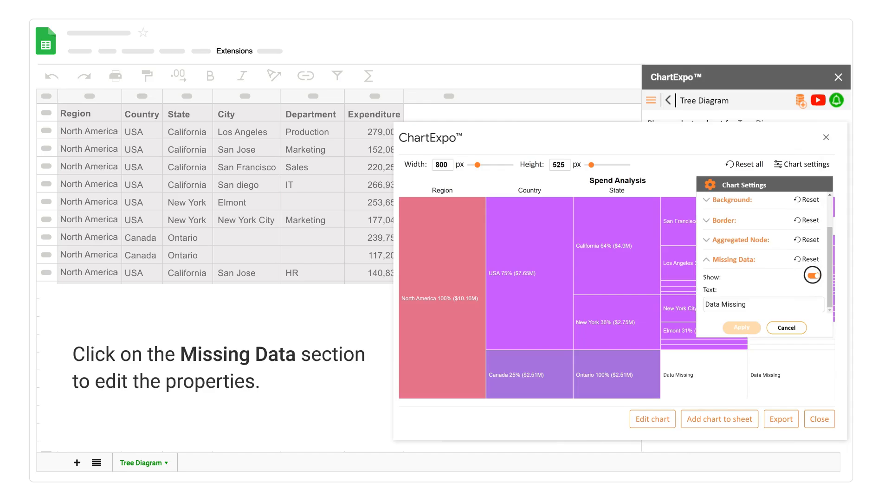
pyautogui.click(812, 275)
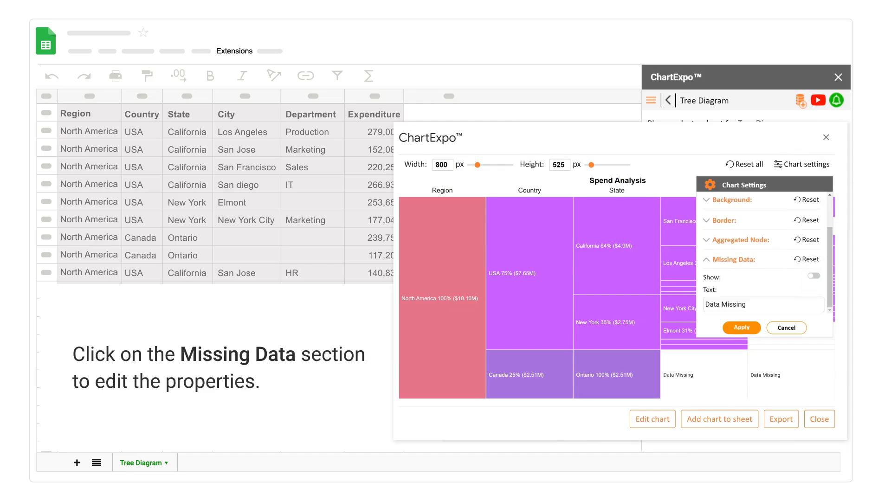
pyautogui.click(742, 327)
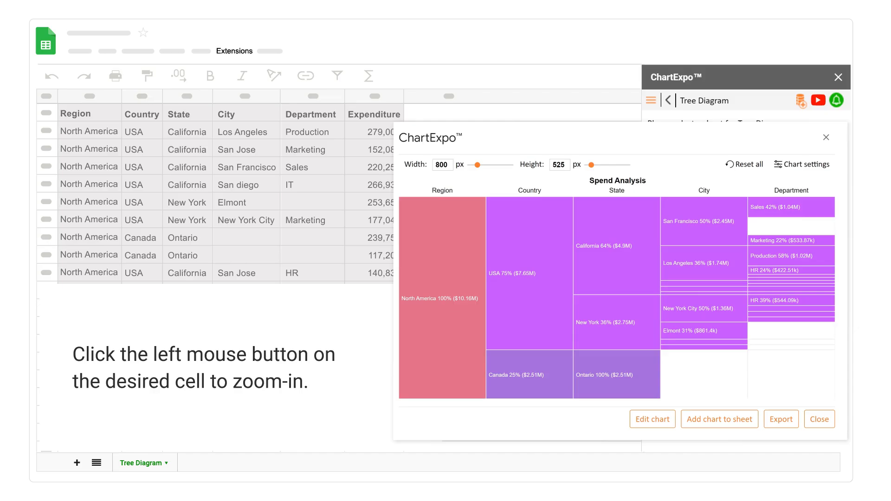
# Zoom in on the California node of the tree diagram and zoom back out through its parent node
pyautogui.click(617, 244)
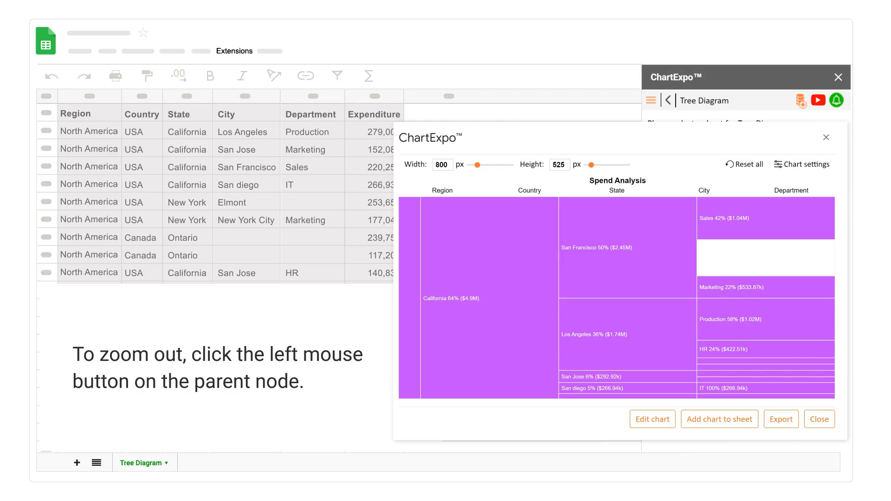
pyautogui.click(411, 304)
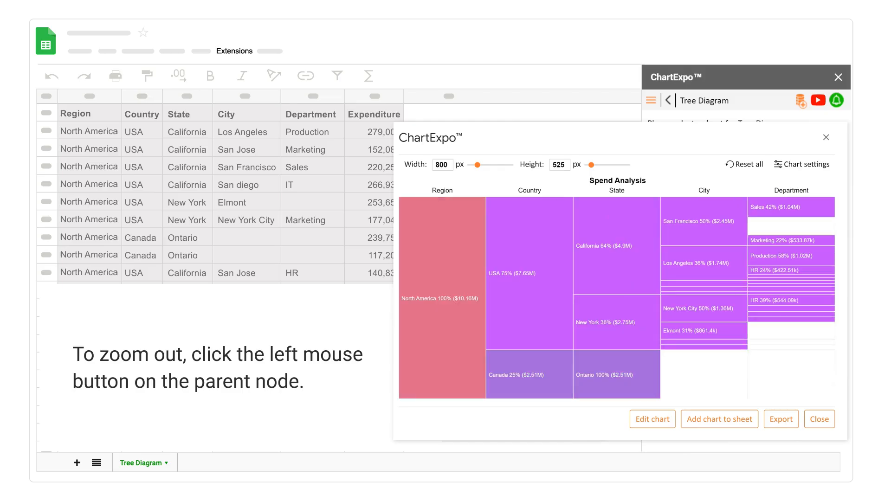